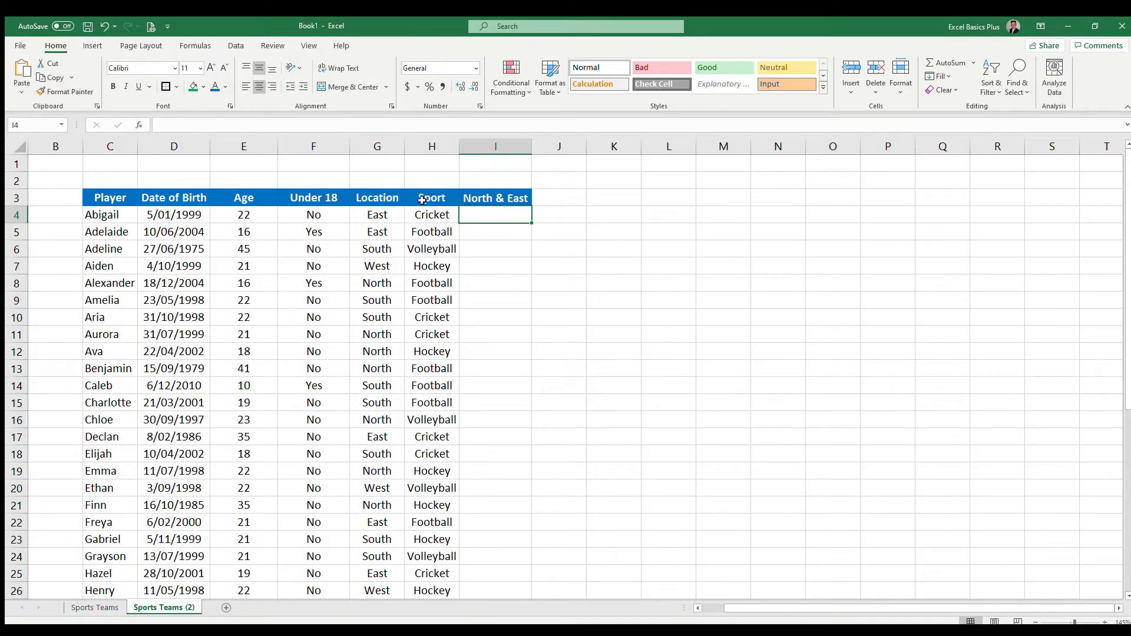
pyautogui.click(513, 198)
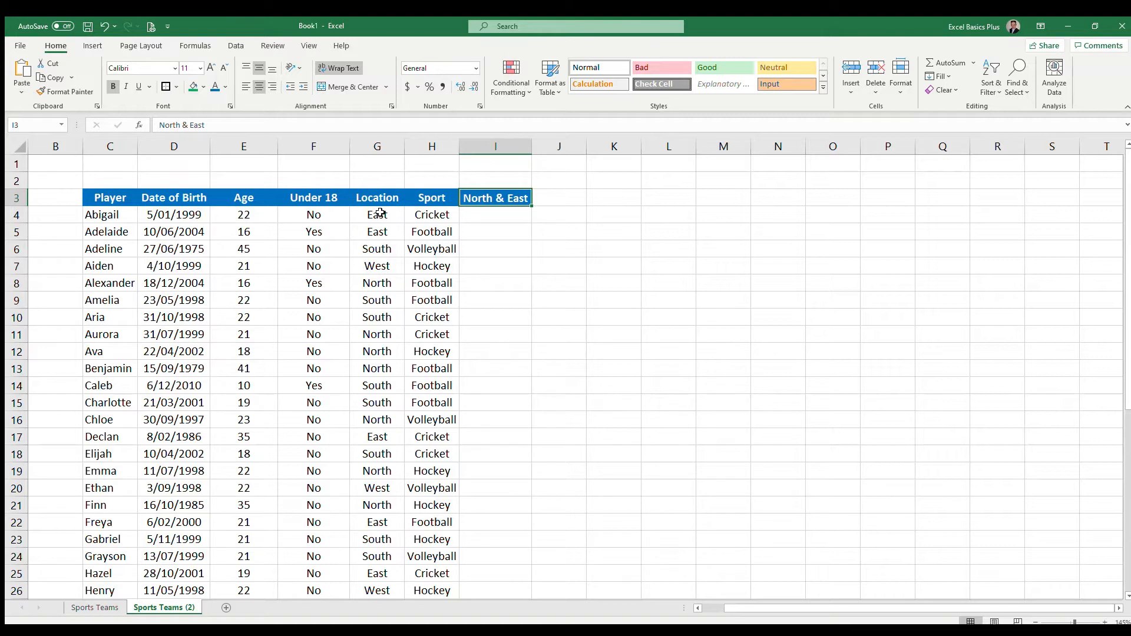
pyautogui.moveTo(377, 215); pyautogui.dragTo(384, 365)
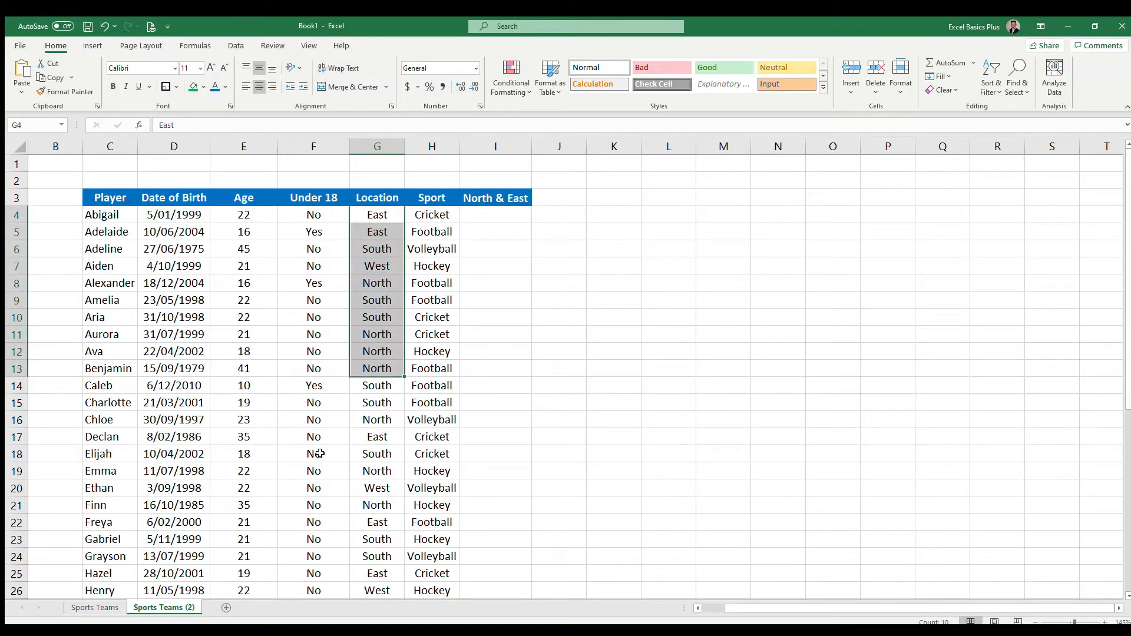
pyautogui.click(383, 215)
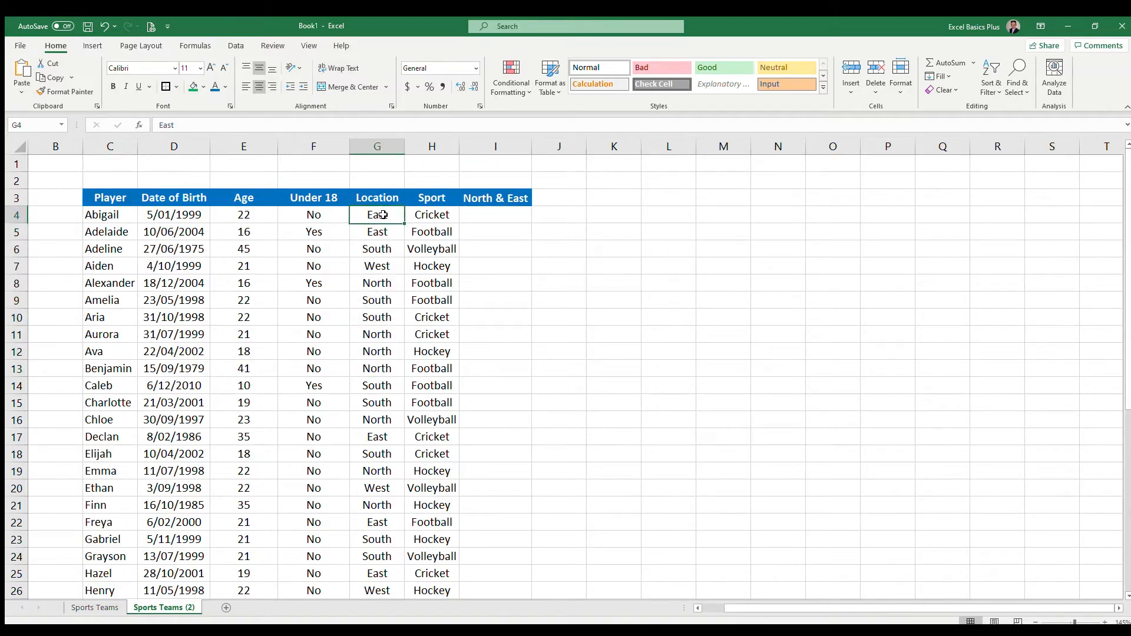
# Step: Begin an IF formula in I4 whose OR test checks whether G4 equals "North" or G4 equals "East"
pyautogui.click(499, 215)
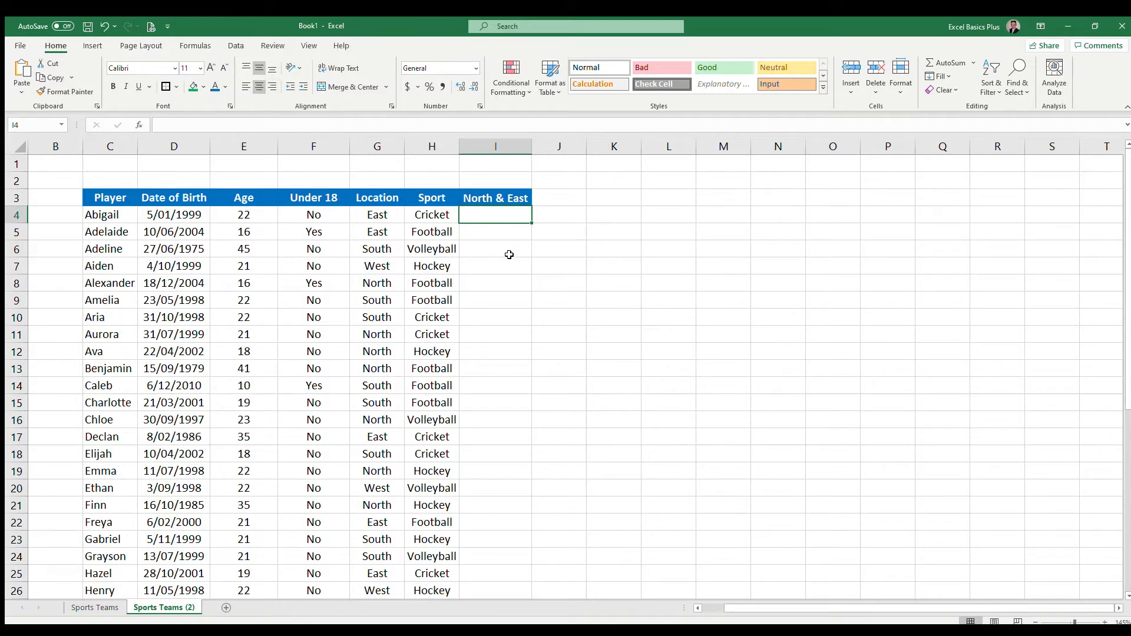
pyautogui.write('=if(')
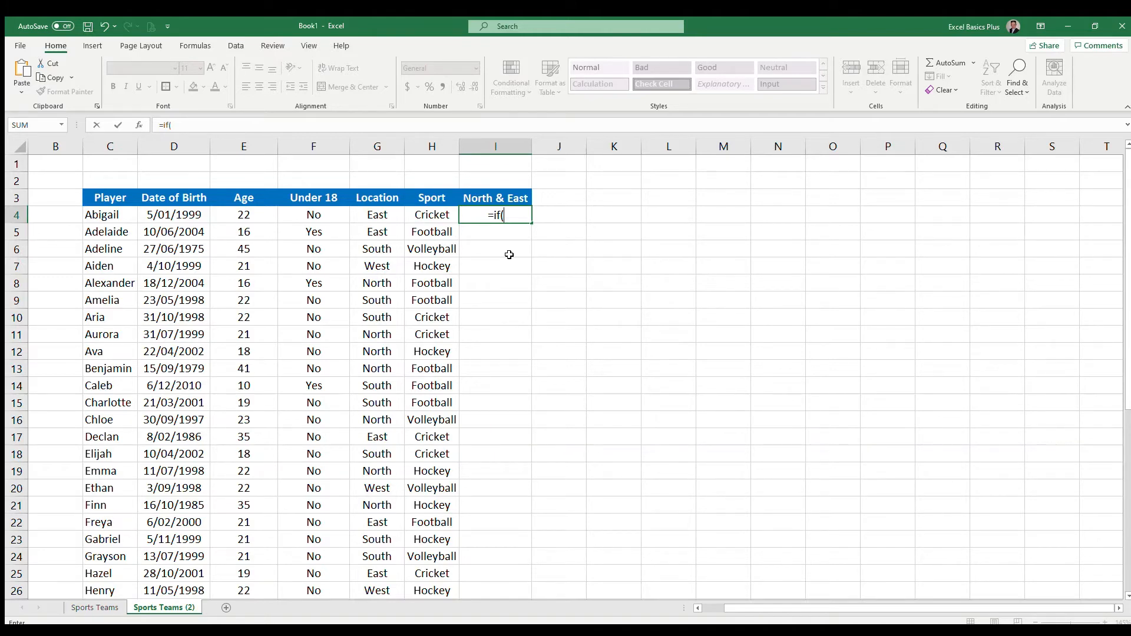
pyautogui.write('or(')
pyautogui.click(383, 213)
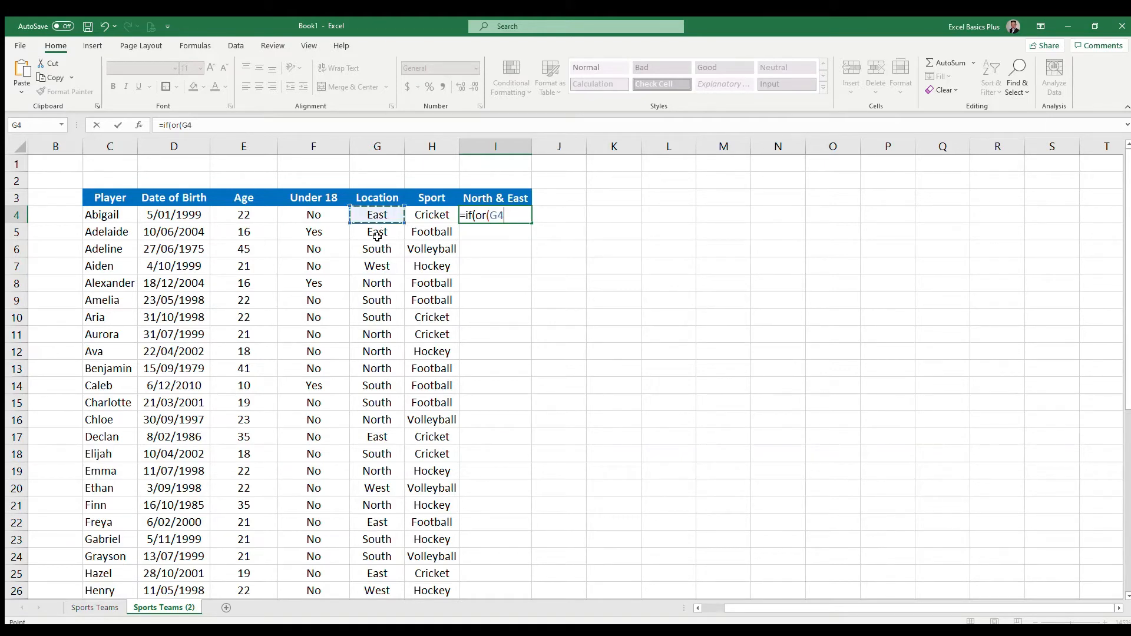
pyautogui.write('="North')
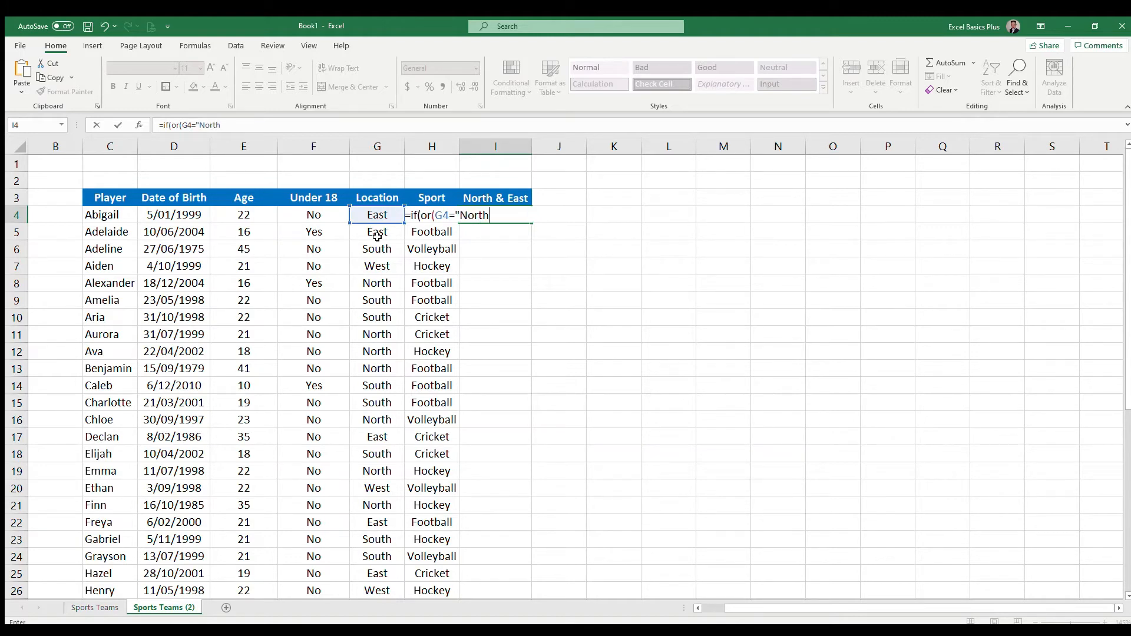
pyautogui.write('"')
pyautogui.write(',')
pyautogui.click(378, 215)
pyautogui.write('=')
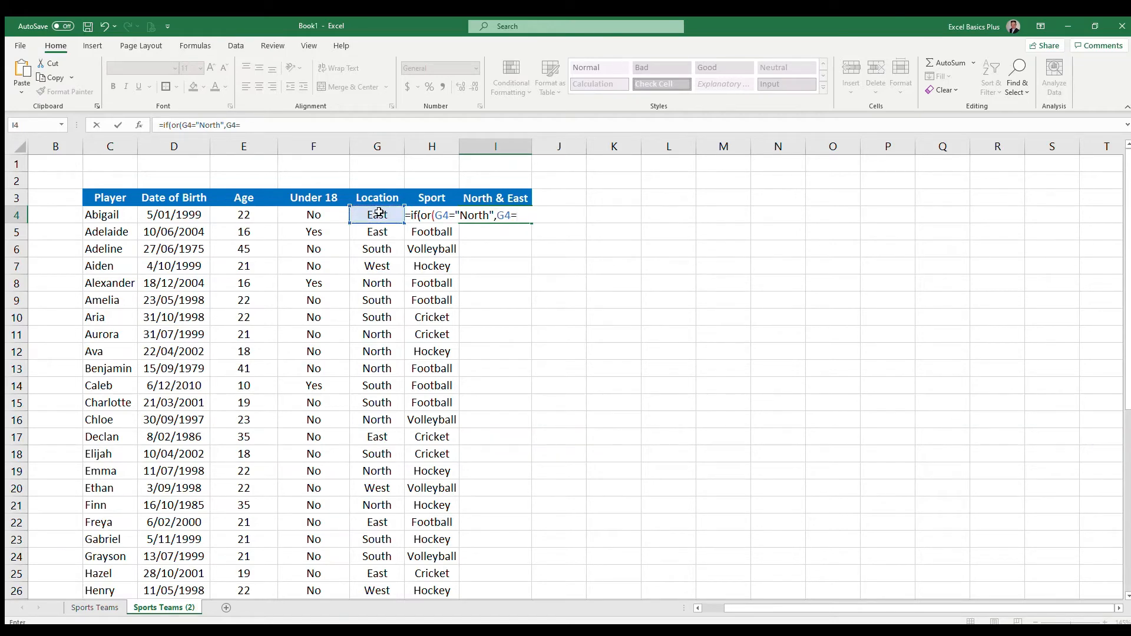
pyautogui.write('"East"')
# Step: Complete the I4 formula so it returns "Yes" when the test is true and an empty string "" otherwise
pyautogui.write(',"Yes"')
pyautogui.write(',""')
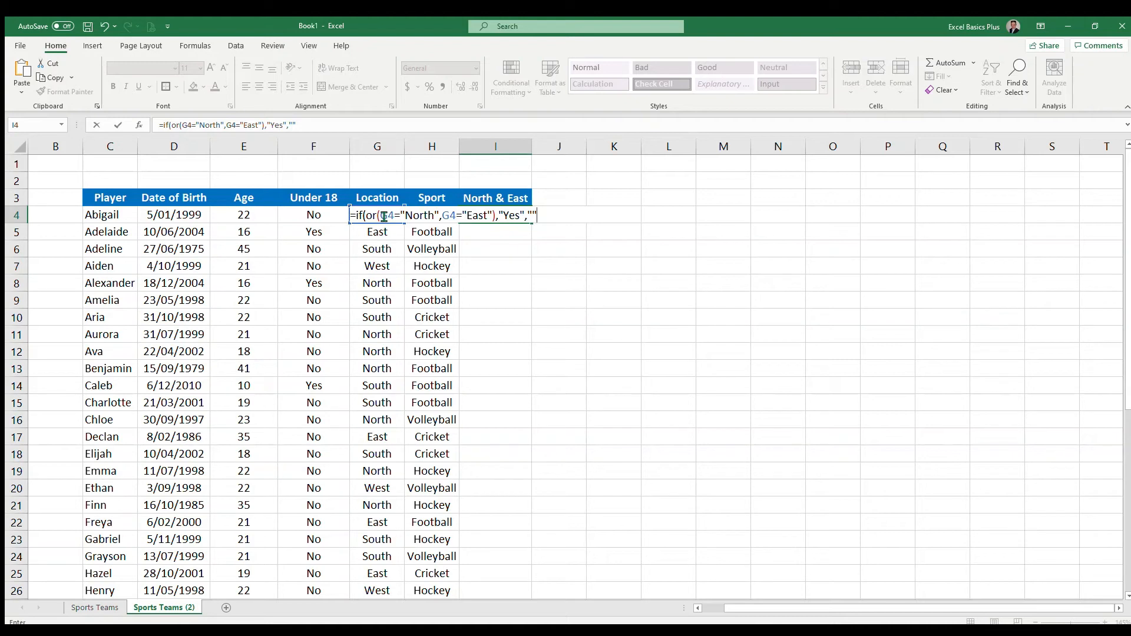
pyautogui.write(')')
pyautogui.press('Return')
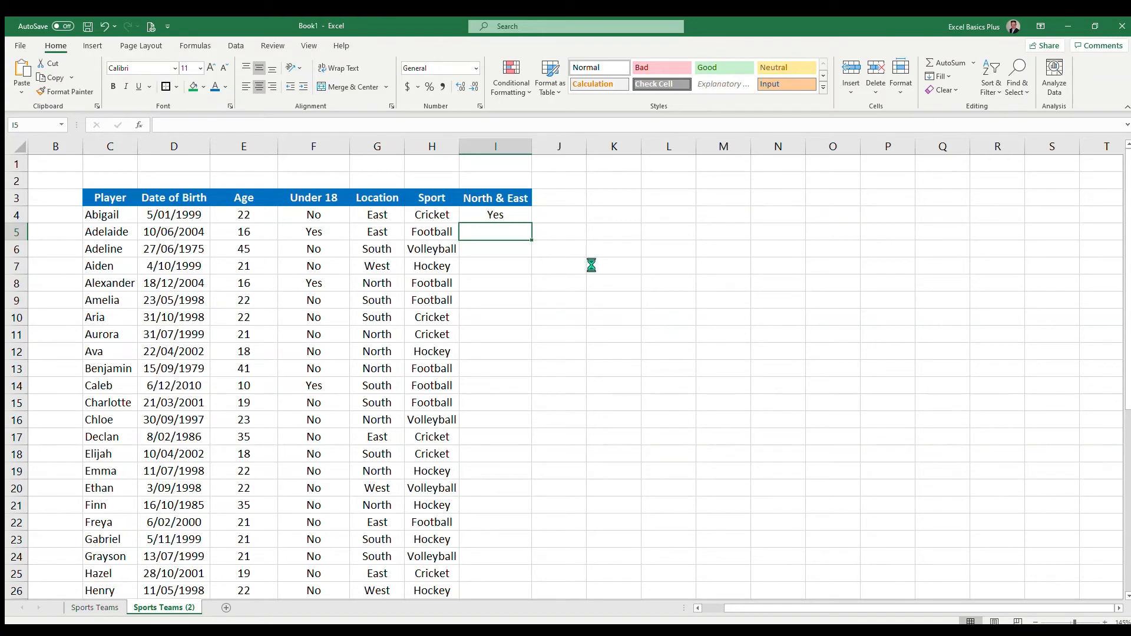
# Step: Copy the I4 formula down into cells I5 and I6
pyautogui.hotkey('ctrl', 'd')
pyautogui.click(515, 248)
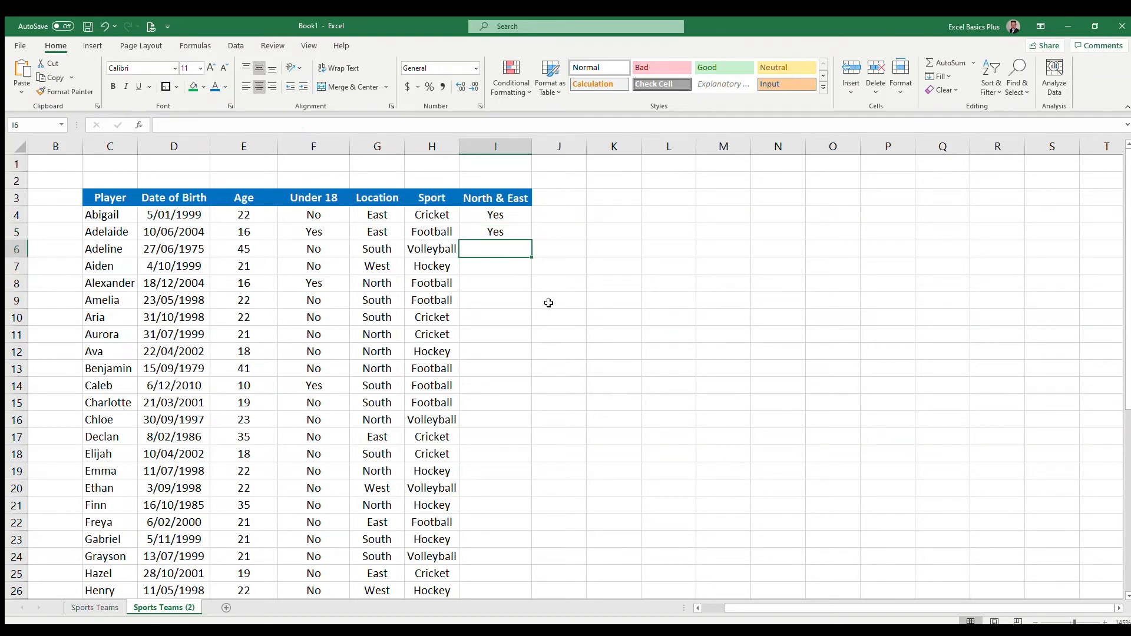
pyautogui.hotkey('ctrl', 'd')
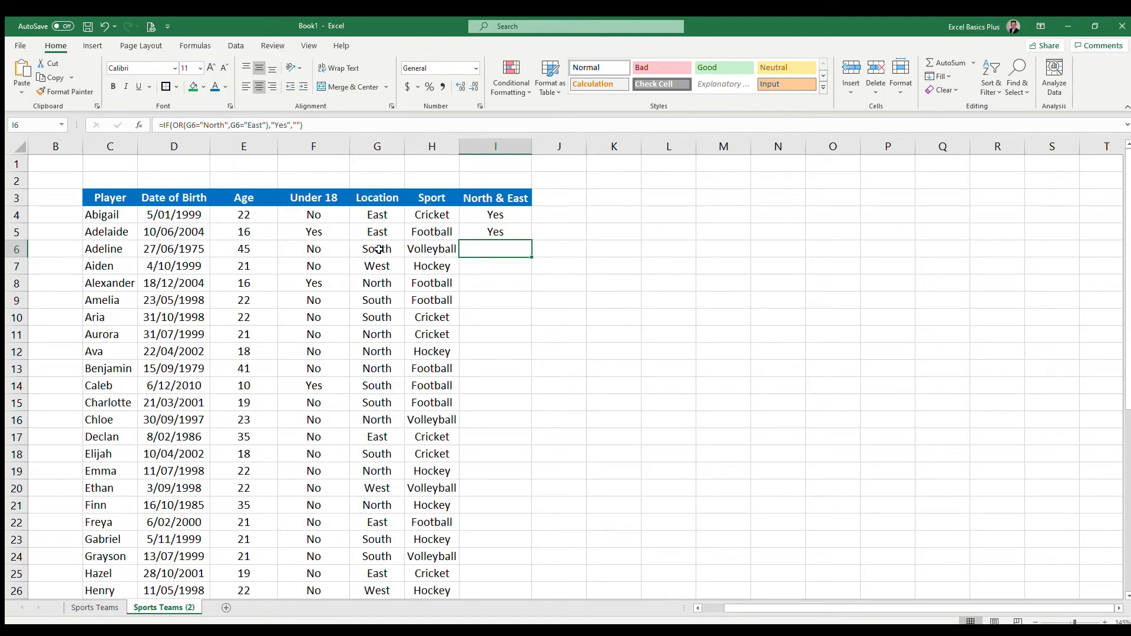
# Step: Extend the formula from I4:I6 down the North & East column to the last player in row 43
pyautogui.click(509, 216)
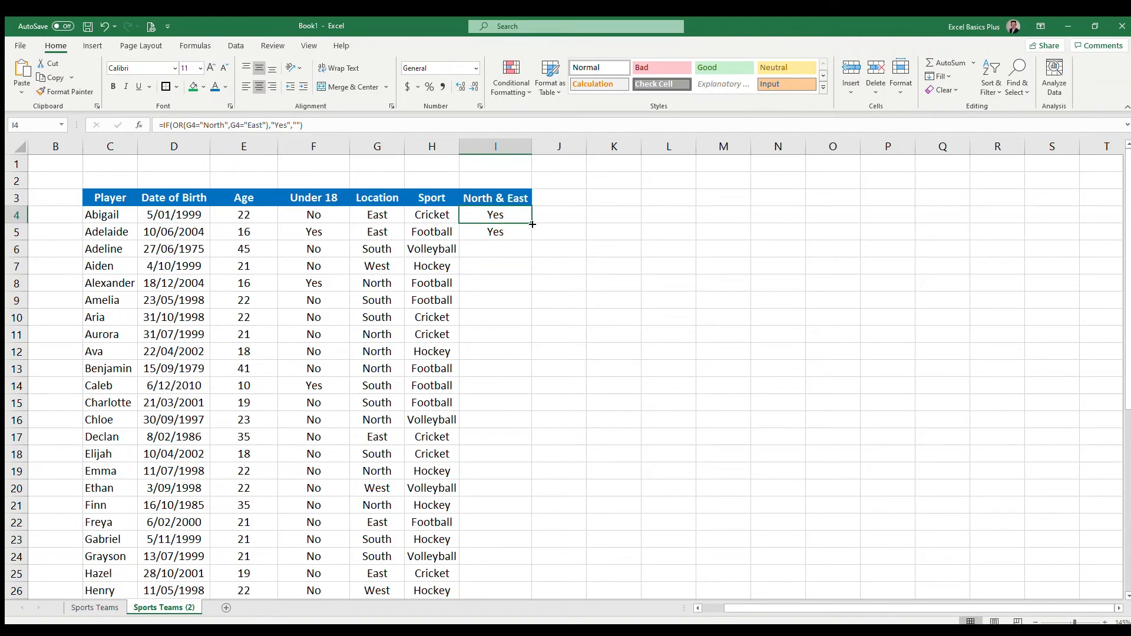
pyautogui.hotkey('shift', 'Down')
pyautogui.hotkey('shift', 'Down')
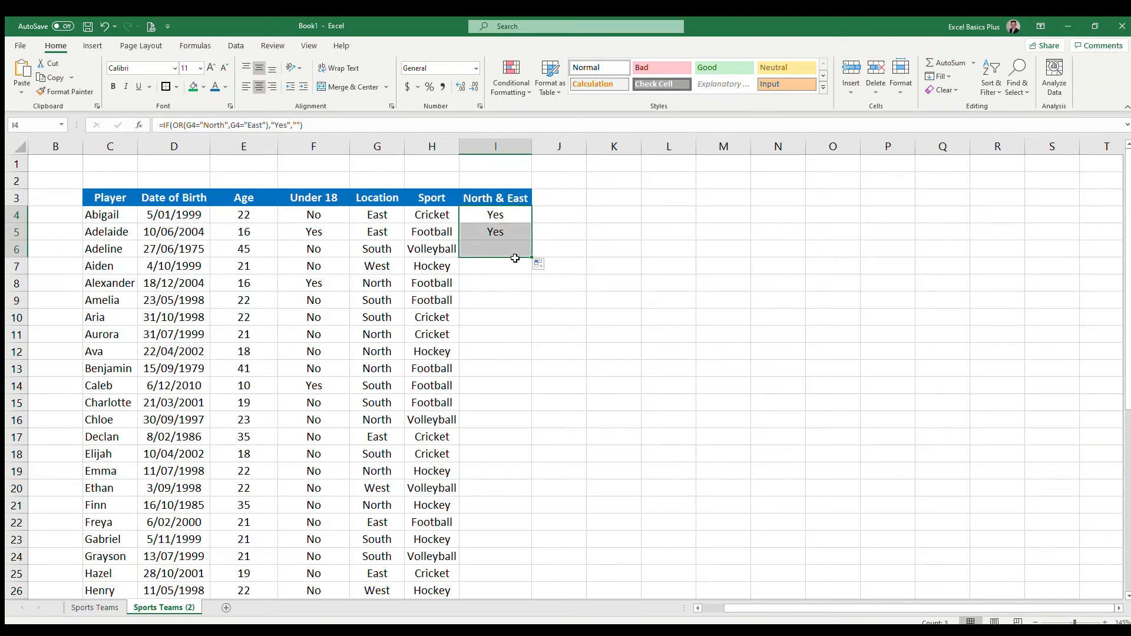
pyautogui.moveTo(531, 258); pyautogui.dragTo(506, 577)
# Step: Check the filled North & East results against the Location values, from the last rows back up to I4
pyautogui.click(506, 523)
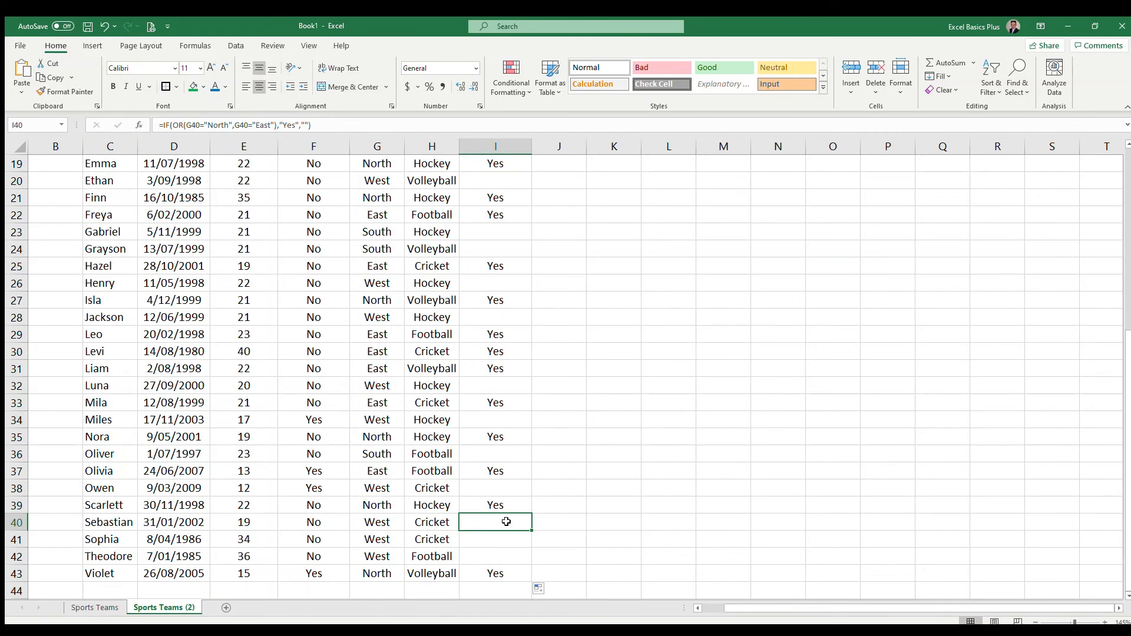
pyautogui.scroll(1, 505, 415)
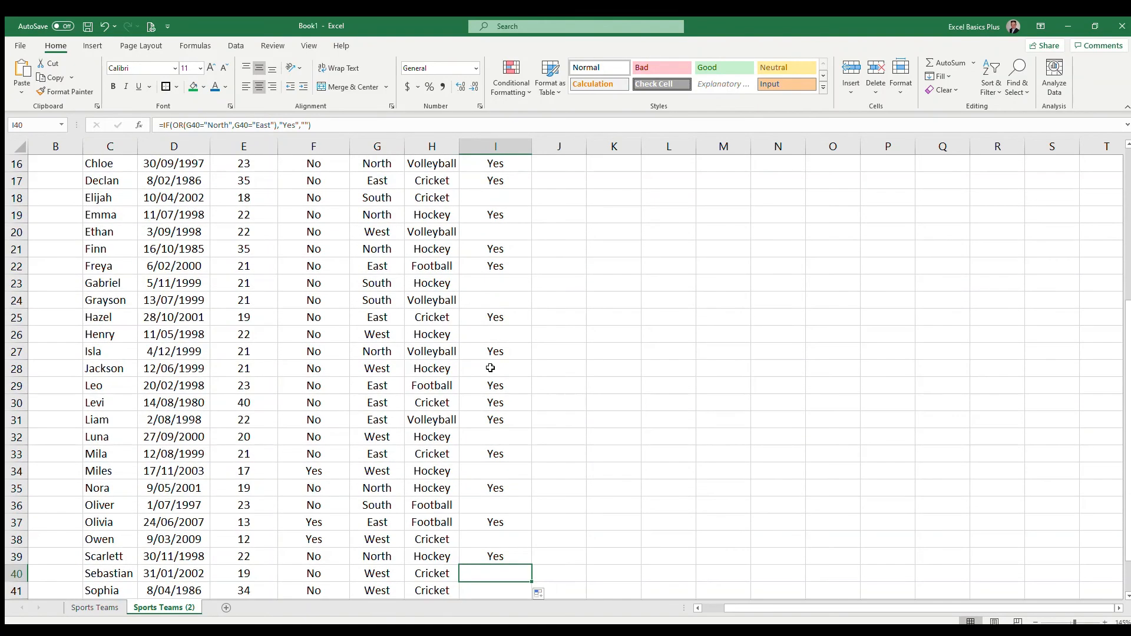
pyautogui.scroll(5, 494, 365)
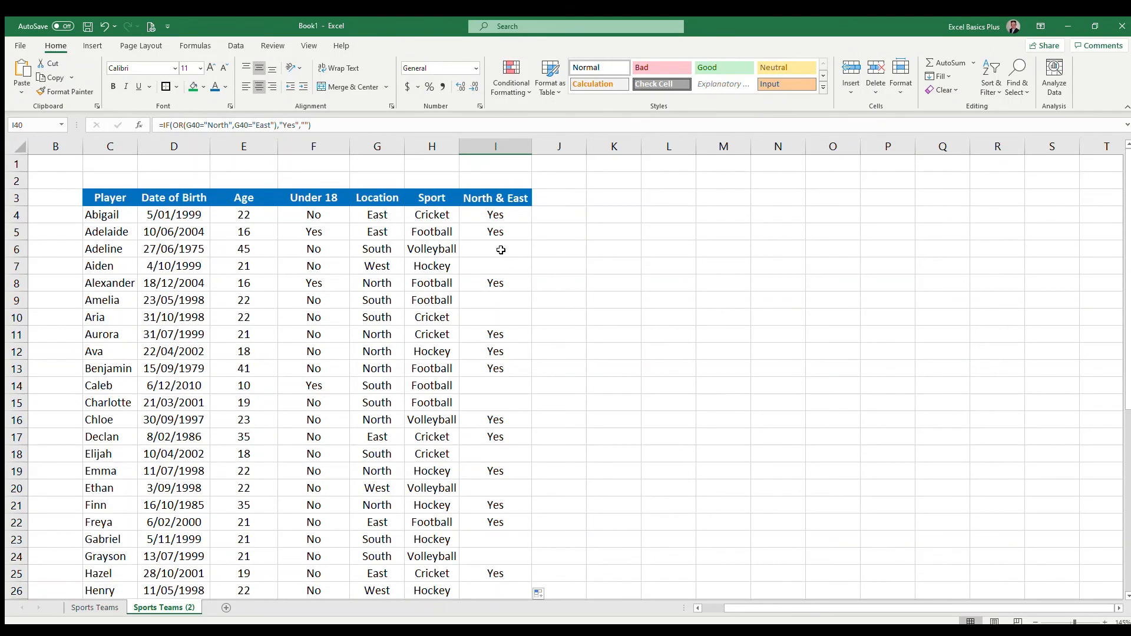
pyautogui.moveTo(506, 214); pyautogui.dragTo(497, 233)
pyautogui.click(494, 281)
pyautogui.click(505, 217)
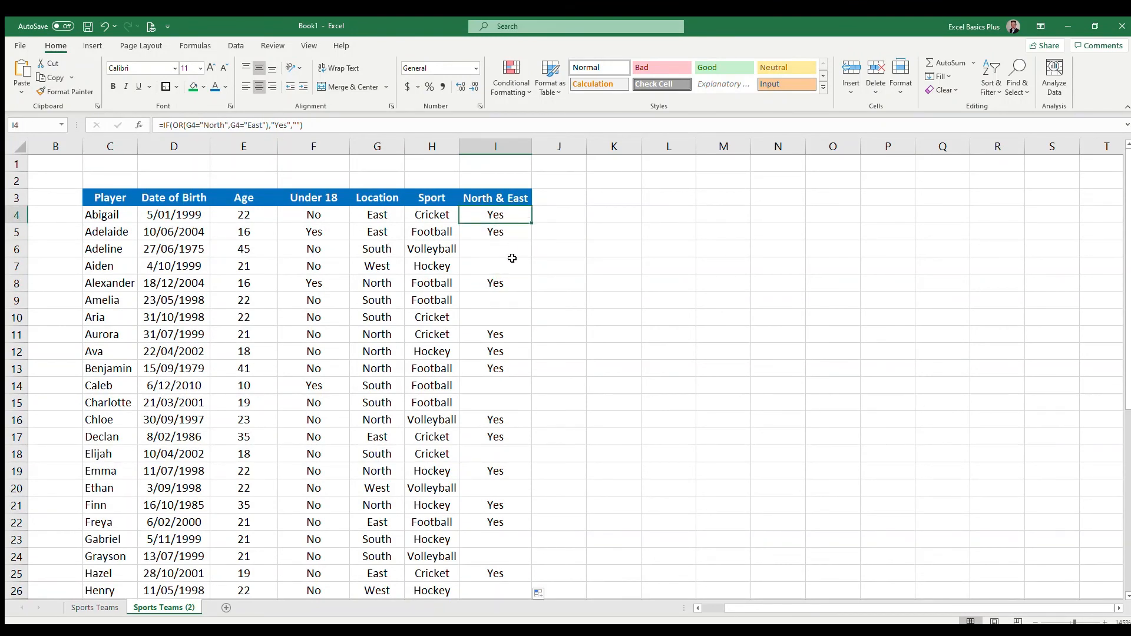